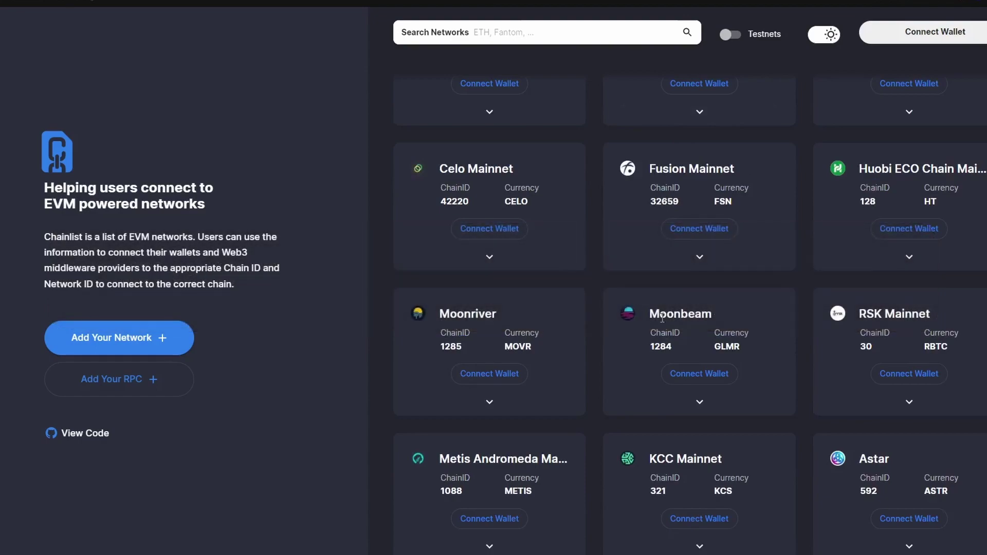
# - Connect the MetaMask wallet to Chainlist using Compte 3 and authorize the requested account access
pyautogui.scroll(1, 623, 293)
pyautogui.scroll(10, 622, 293)
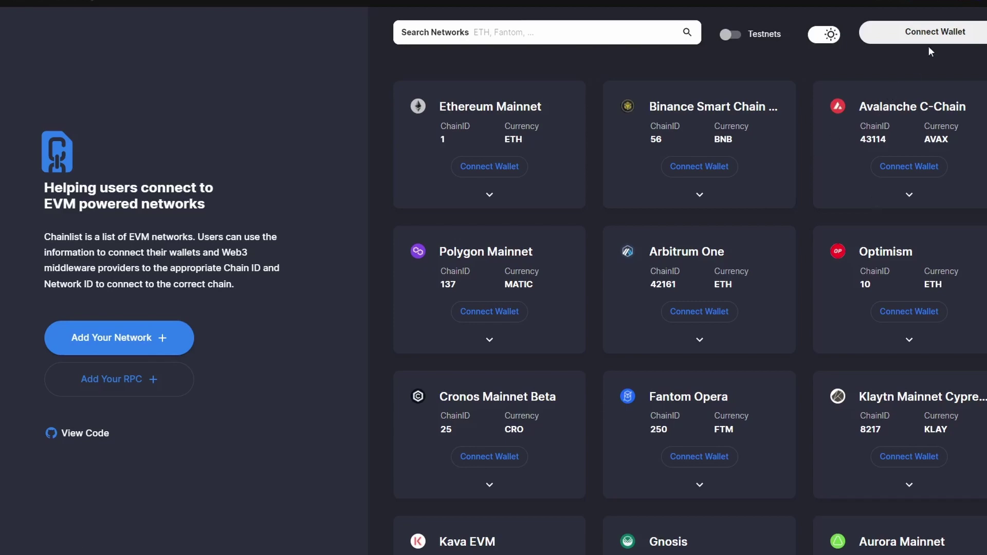
pyautogui.click(940, 41)
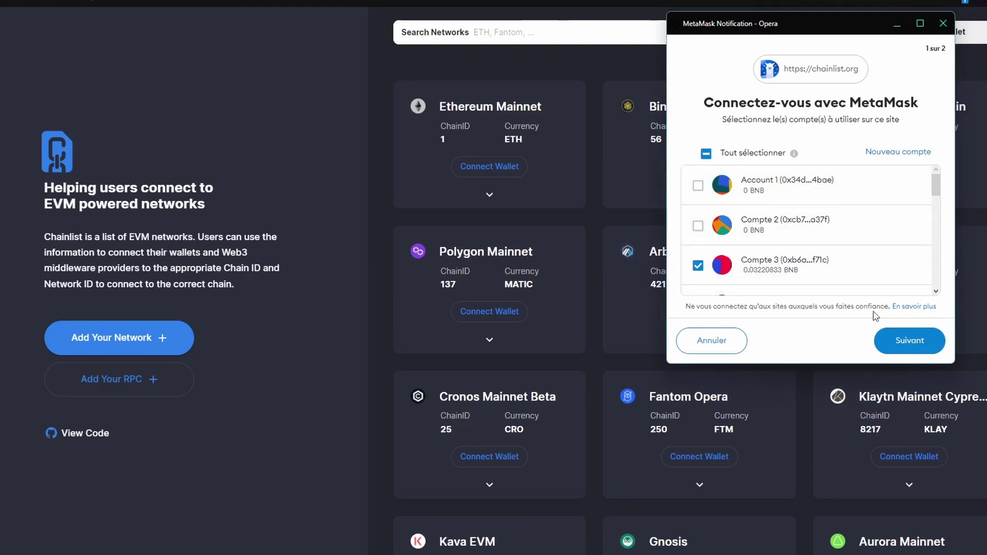
pyautogui.click(911, 346)
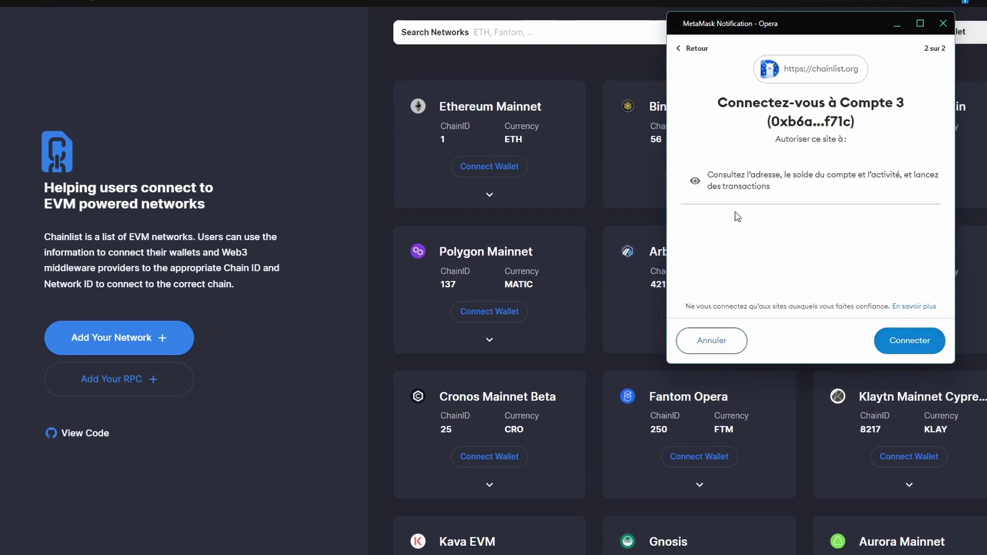
pyautogui.moveTo(710, 175); pyautogui.dragTo(817, 186)
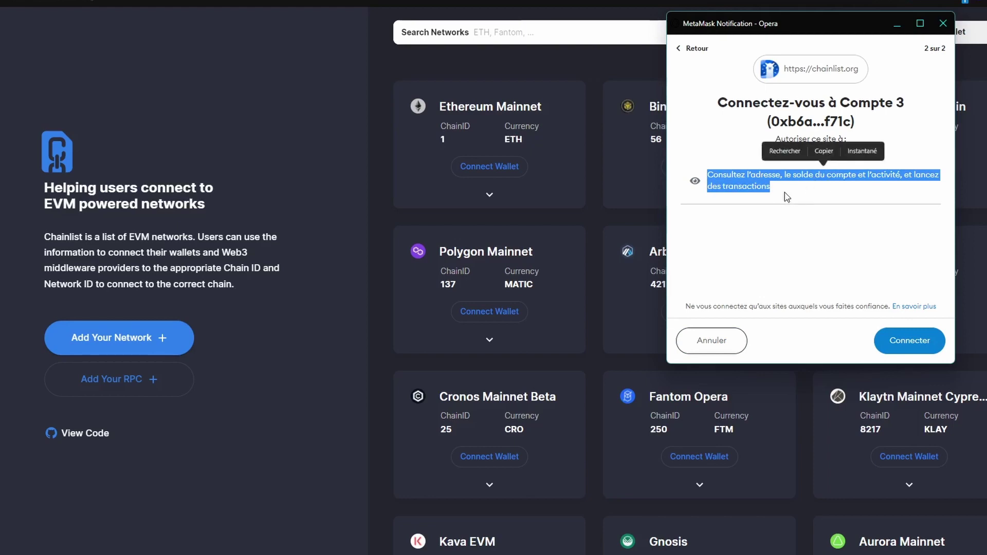
pyautogui.click(910, 339)
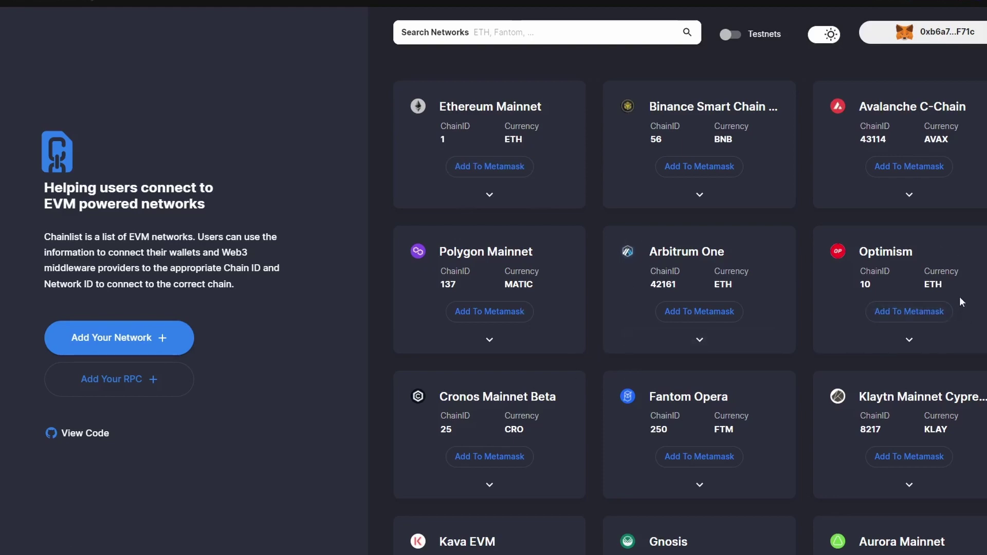
# - Request adding the Optimism network to MetaMask and review its full network details, including RPC URL, chain ID and block explorer
pyautogui.moveTo(859, 251); pyautogui.dragTo(925, 252)
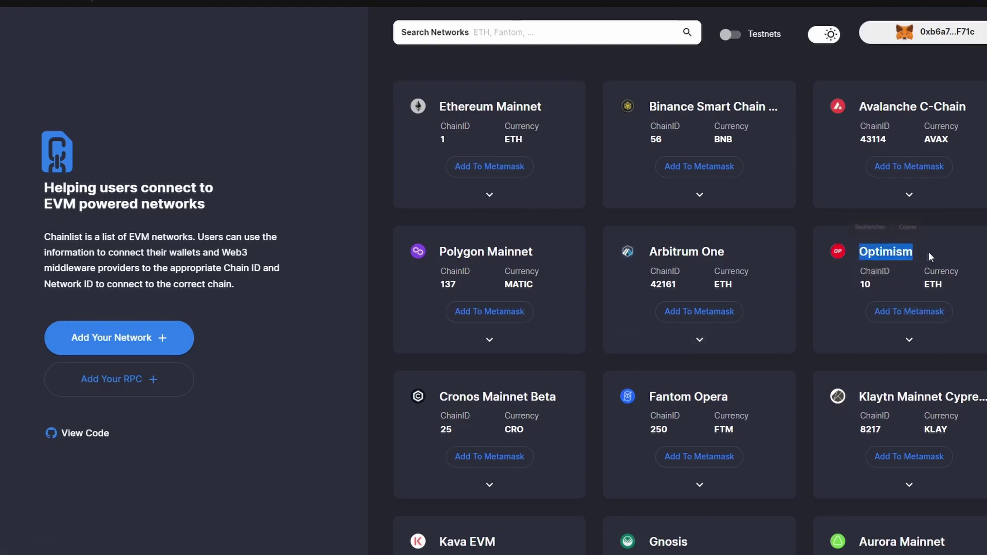
pyautogui.click(924, 313)
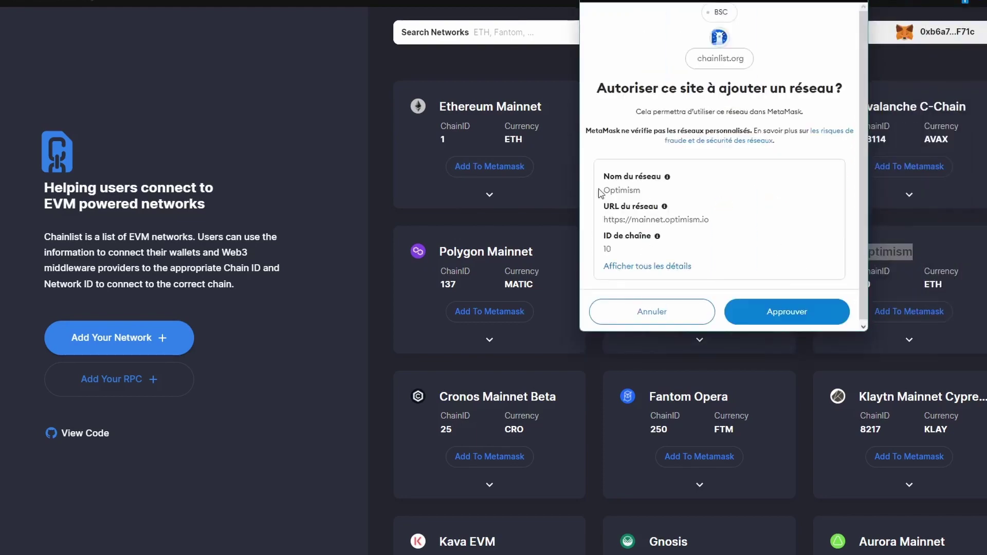
pyautogui.moveTo(609, 191); pyautogui.dragTo(679, 208)
pyautogui.click(667, 268)
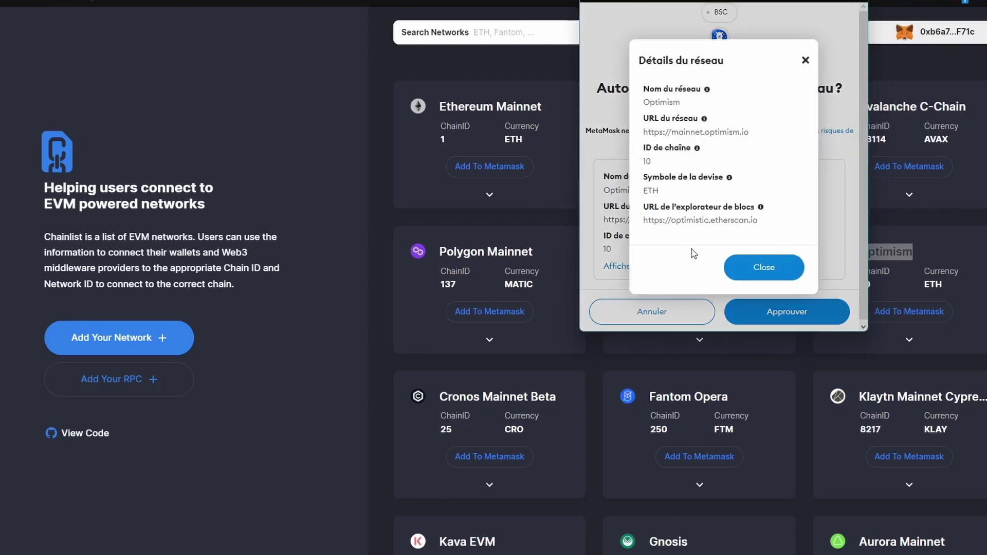
pyautogui.moveTo(658, 100); pyautogui.dragTo(715, 136)
pyautogui.moveTo(643, 162); pyautogui.dragTo(759, 221)
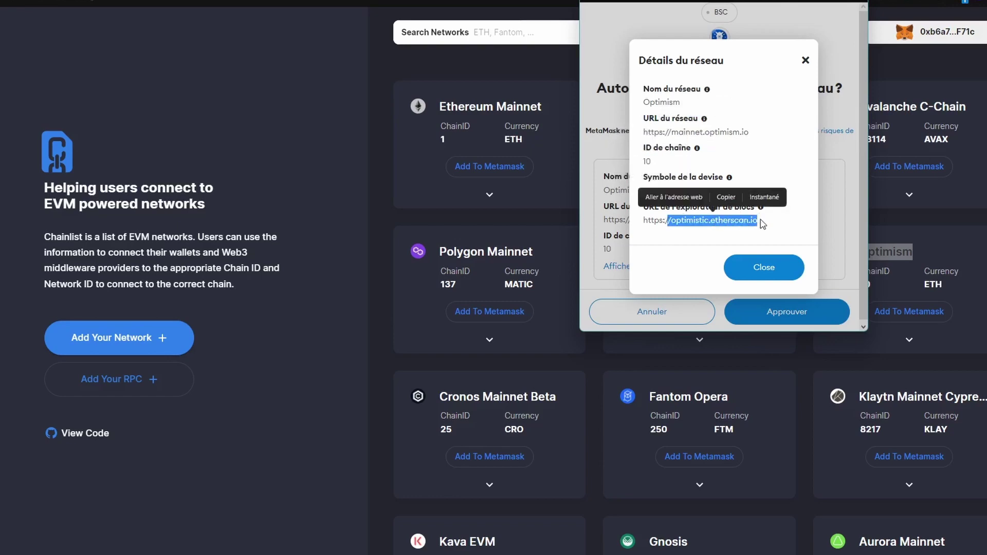
# - Approve adding Optimism, switch MetaMask from BSC to it, and check the active network in the wallet
pyautogui.click(768, 265)
pyautogui.click(783, 312)
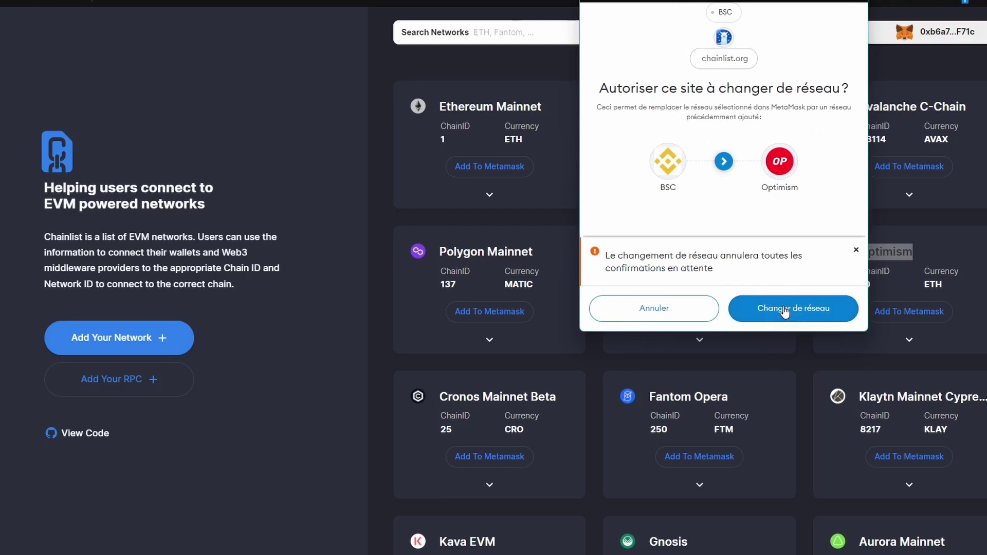
pyautogui.click(784, 310)
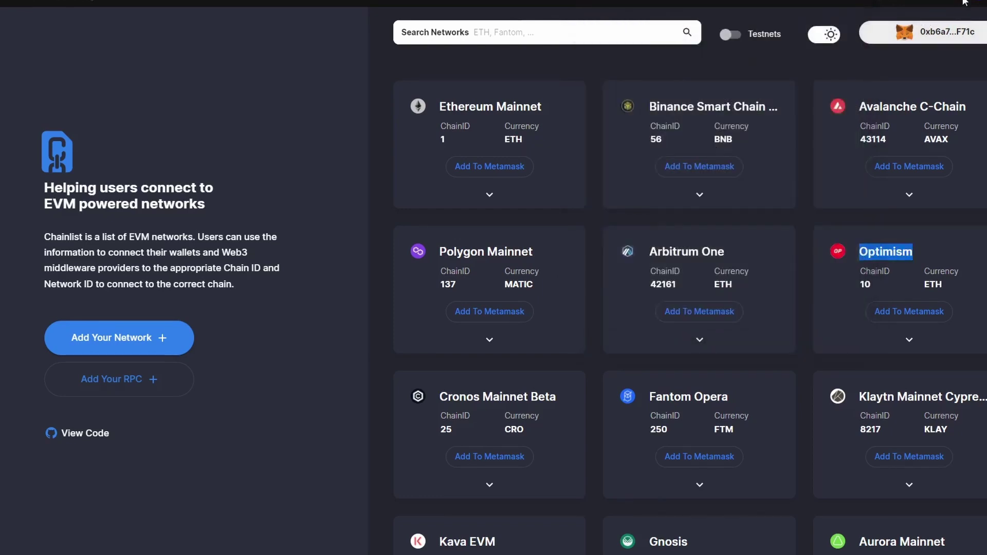
pyautogui.click(963, 1)
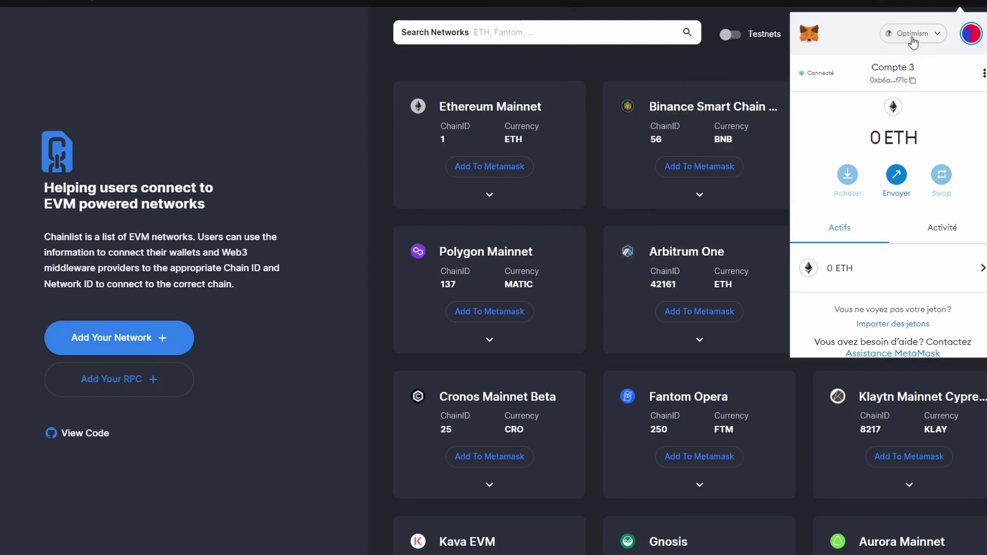
pyautogui.click(587, 190)
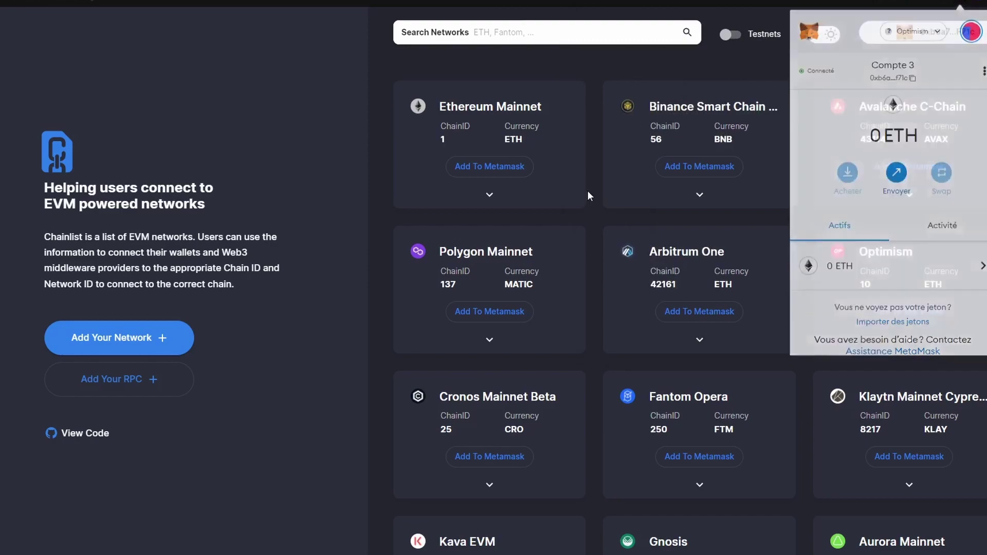
# - Search the Chainlist networks for "fantom" with testnets included
pyautogui.scroll(-10, 514, 313)
pyautogui.scroll(-10, 572, 371)
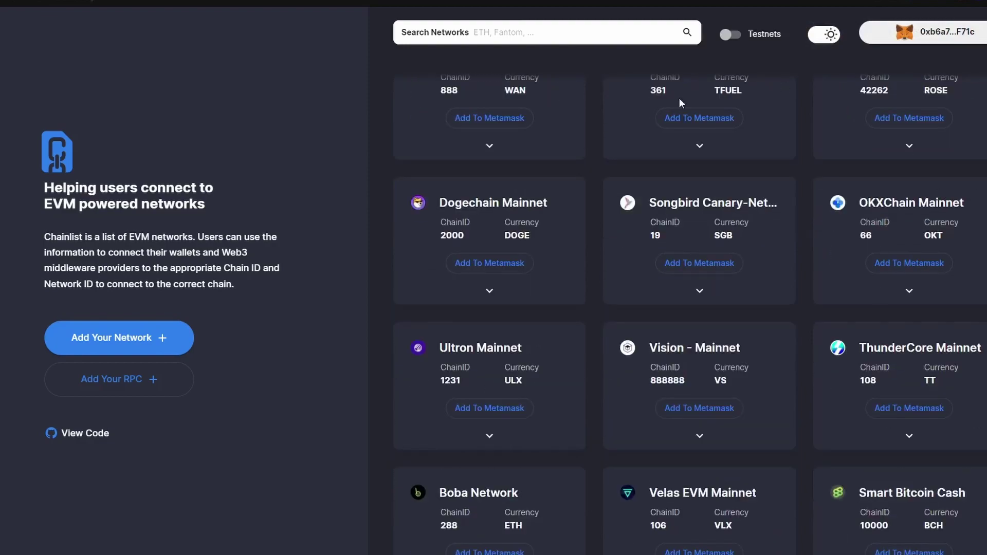
pyautogui.scroll(-5, 524, 124)
pyautogui.click(502, 33)
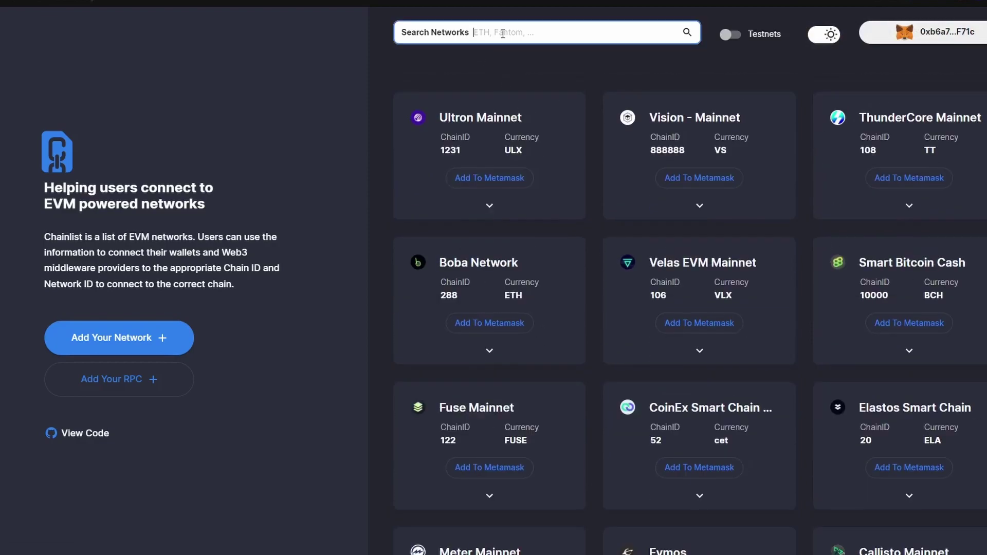
pyautogui.write('fantom')
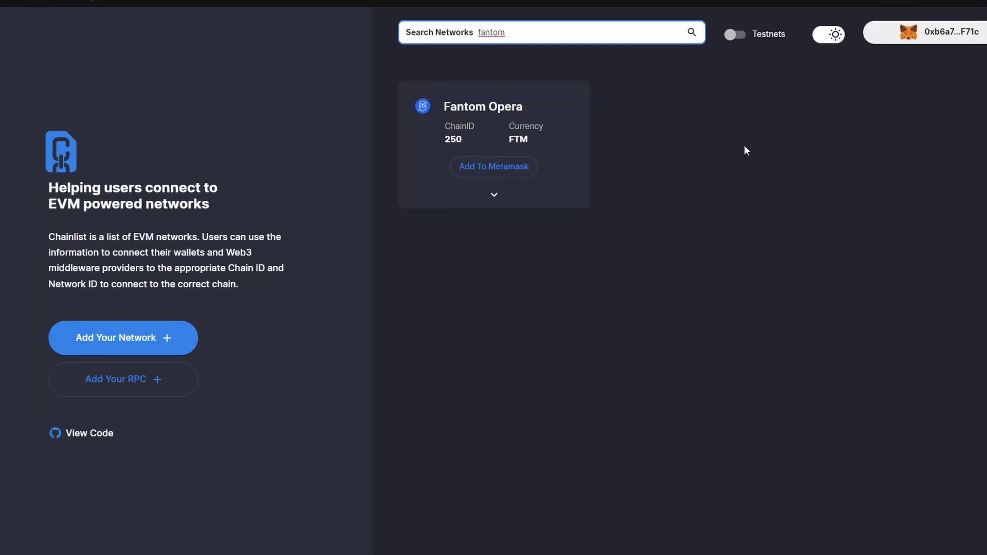
pyautogui.click(732, 35)
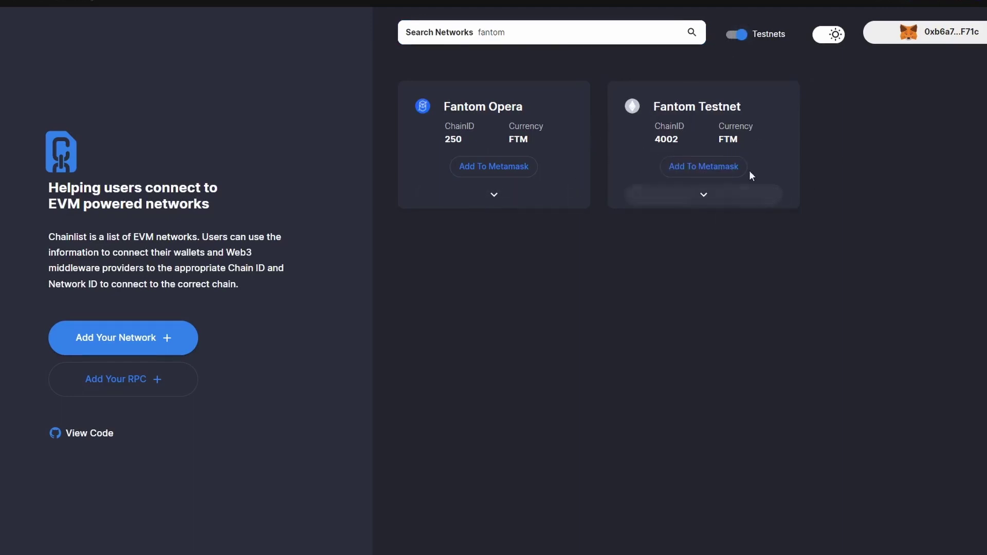
# - View Chainlist's source code in a separate page, and return to expand the Fantom Opera network's details
pyautogui.rightClick(113, 444)
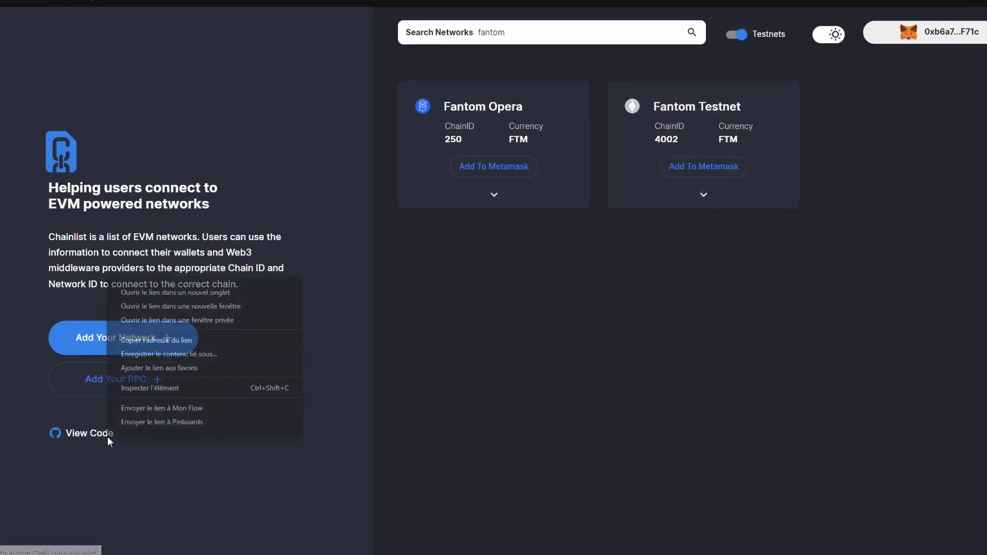
pyautogui.click(190, 297)
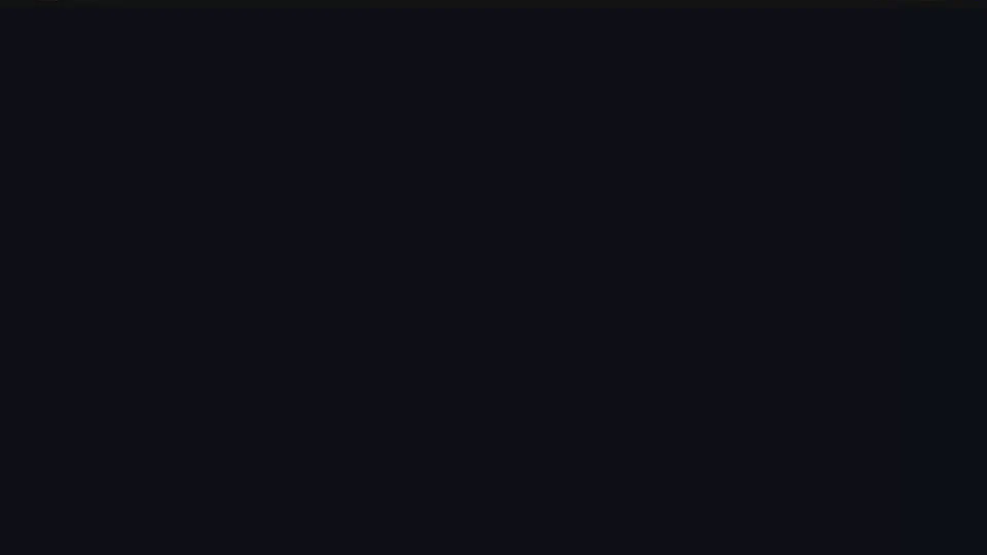
pyautogui.scroll(-10, 254, 216)
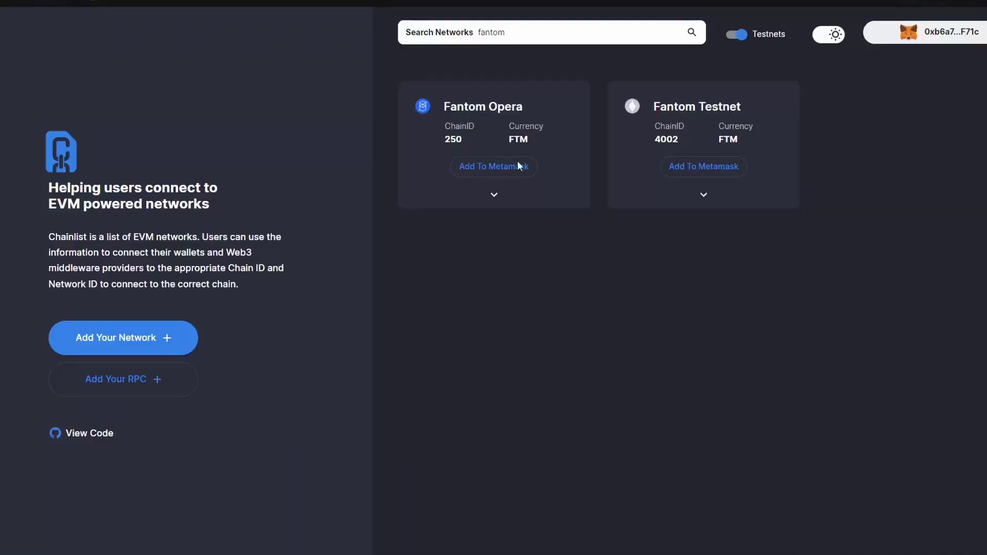
pyautogui.click(494, 202)
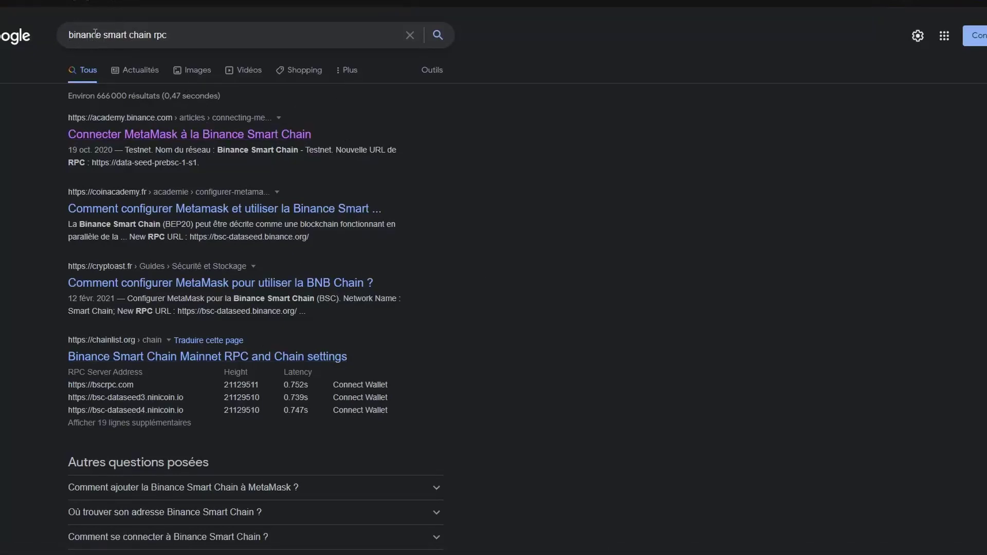
# - Open the Binance Academy article from the "binance smart chain rpc" results and examine its mainnet network parameters
pyautogui.moveTo(152, 39); pyautogui.dragTo(168, 37)
pyautogui.click(208, 36)
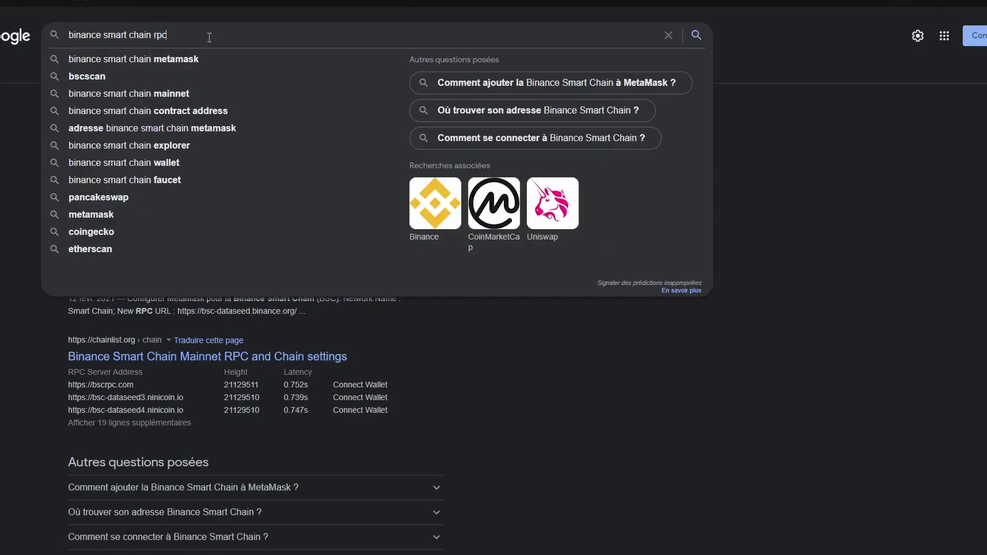
pyautogui.click(32, 110)
pyautogui.click(130, 140)
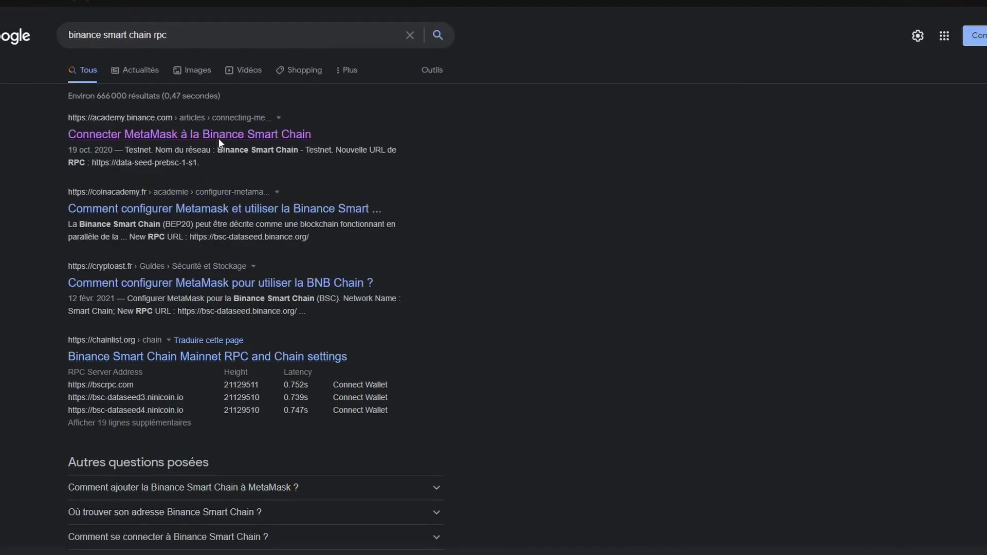
pyautogui.scroll(-20, 288, 207)
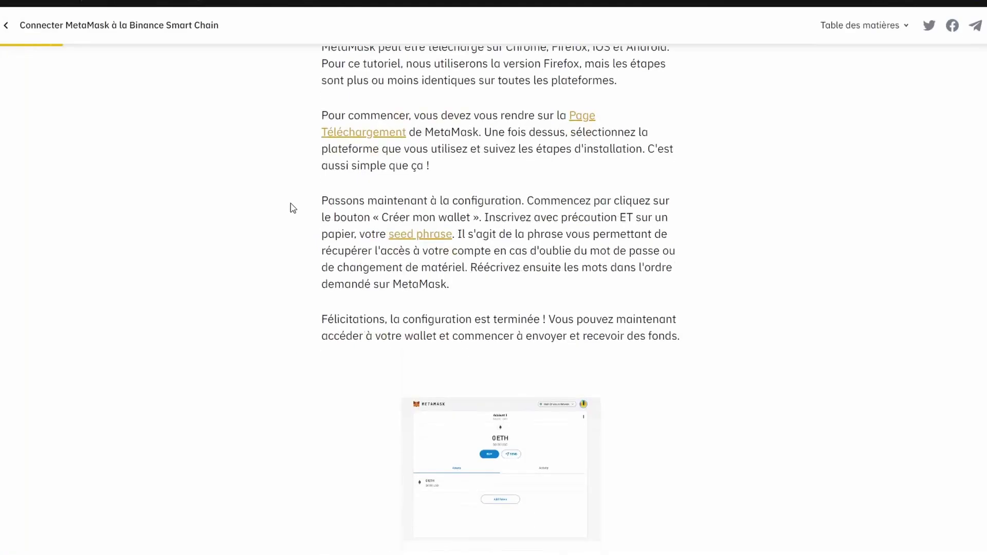
pyautogui.scroll(-12, 297, 201)
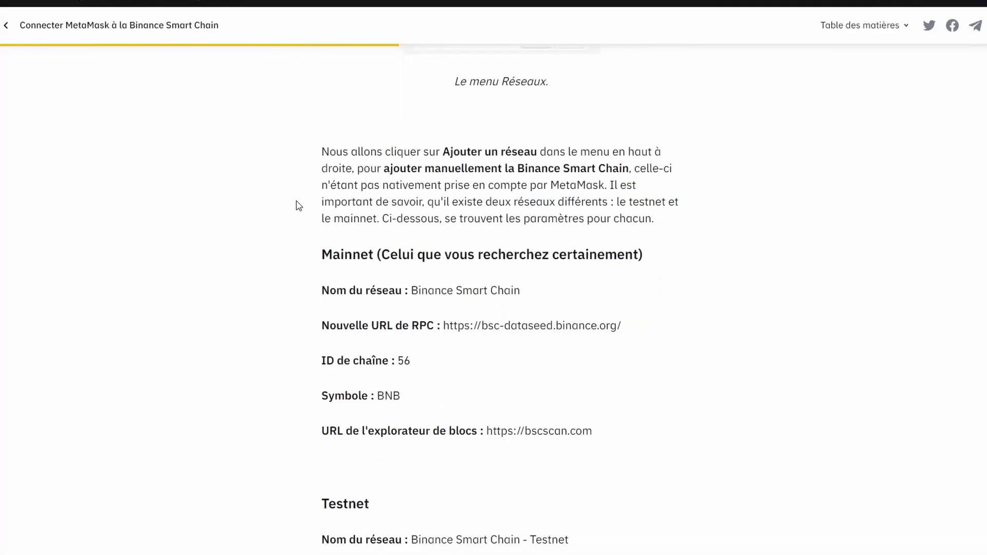
pyautogui.scroll(1, 332, 255)
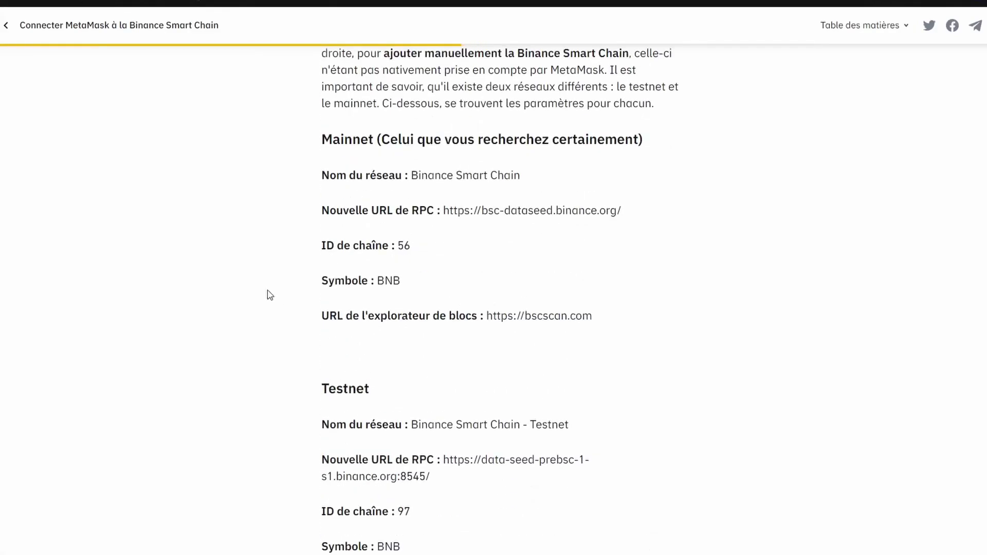
pyautogui.moveTo(315, 168); pyautogui.dragTo(610, 326)
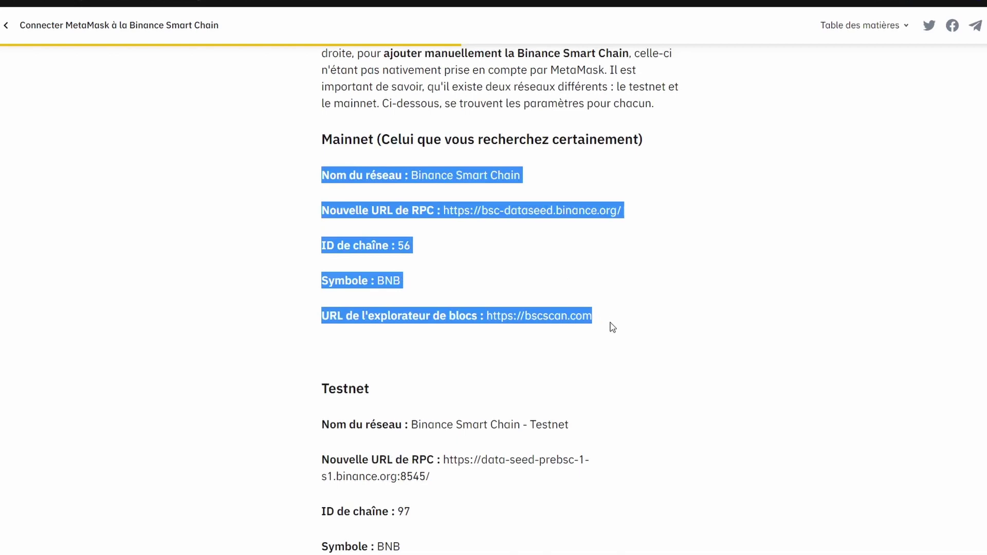
# - Open MetaMask's form for manually adding a network
pyautogui.click(961, 2)
pyautogui.click(959, 3)
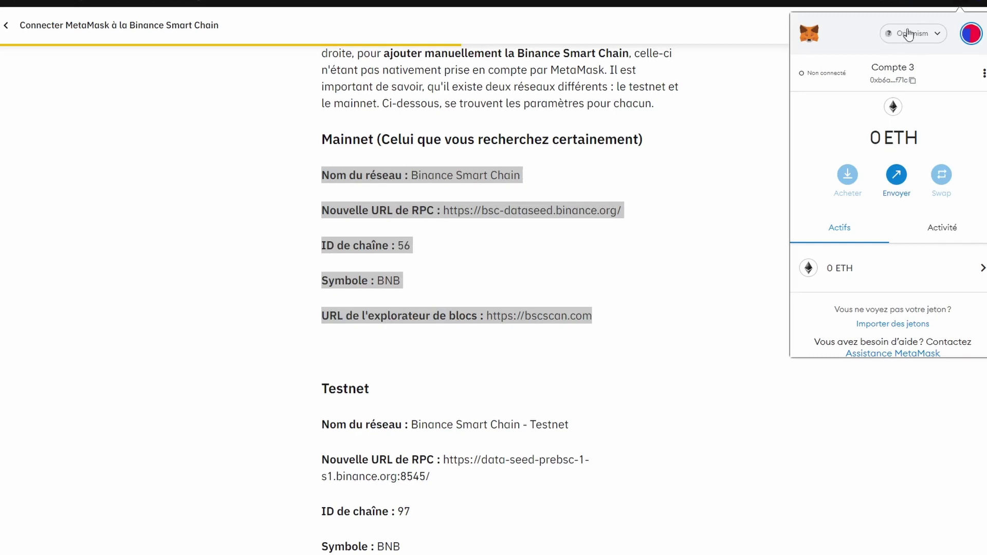
pyautogui.click(909, 33)
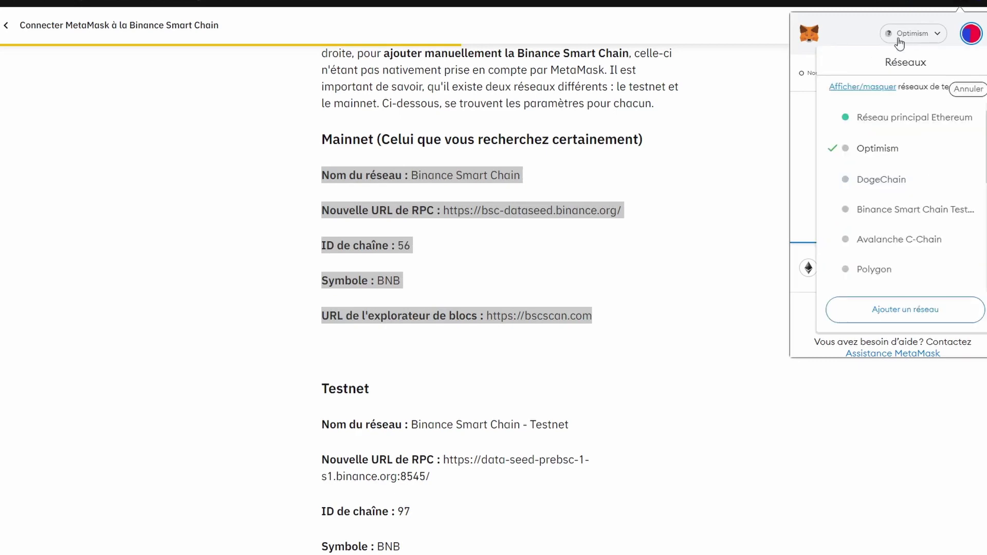
pyautogui.click(919, 311)
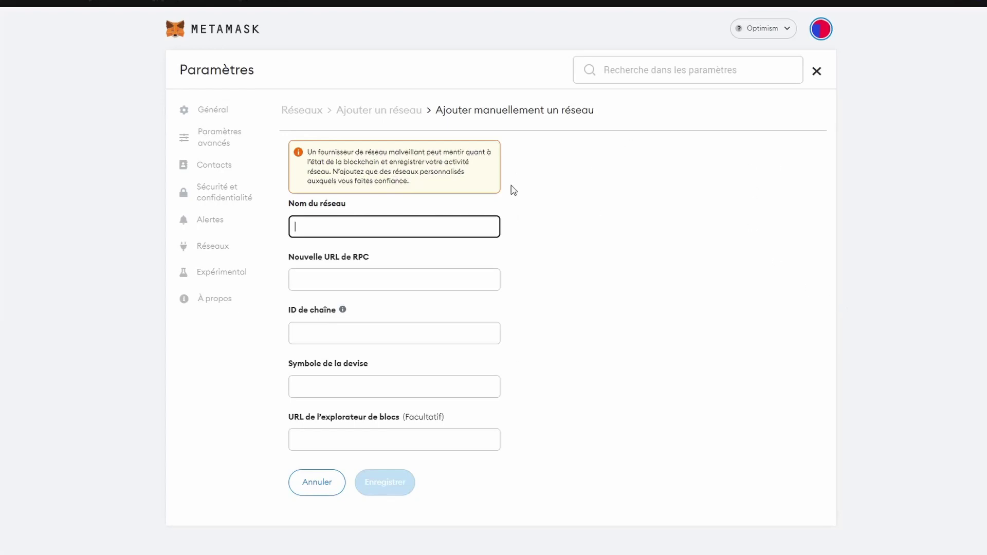
# - Copy the mainnet name "Binance Smart Chain" from the article into the network name of MetaMask's manual network form
pyautogui.click(518, 1)
pyautogui.click(398, 176)
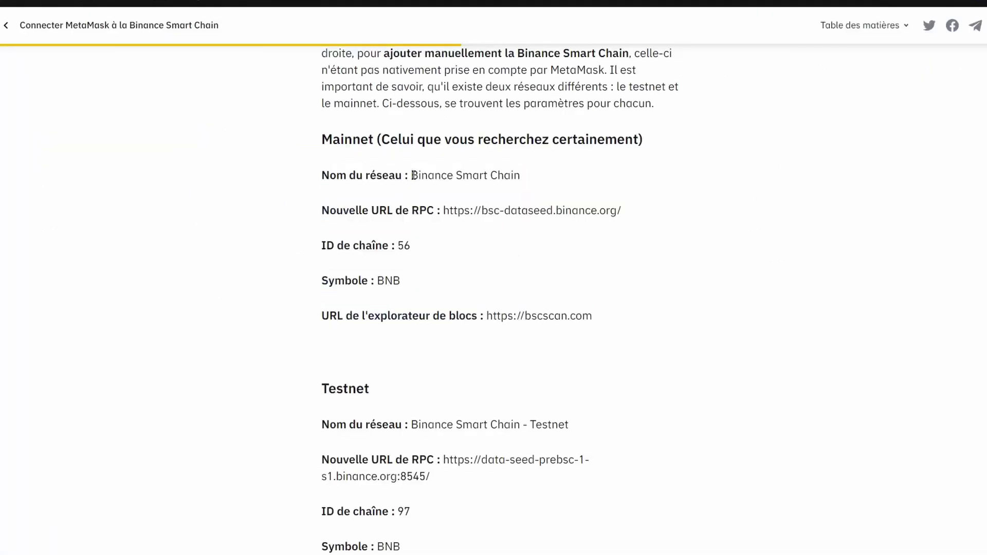
pyautogui.moveTo(411, 175); pyautogui.dragTo(527, 171)
pyautogui.hotkey('ctrl', 'c')
pyautogui.hotkey('alt', 'Tab')
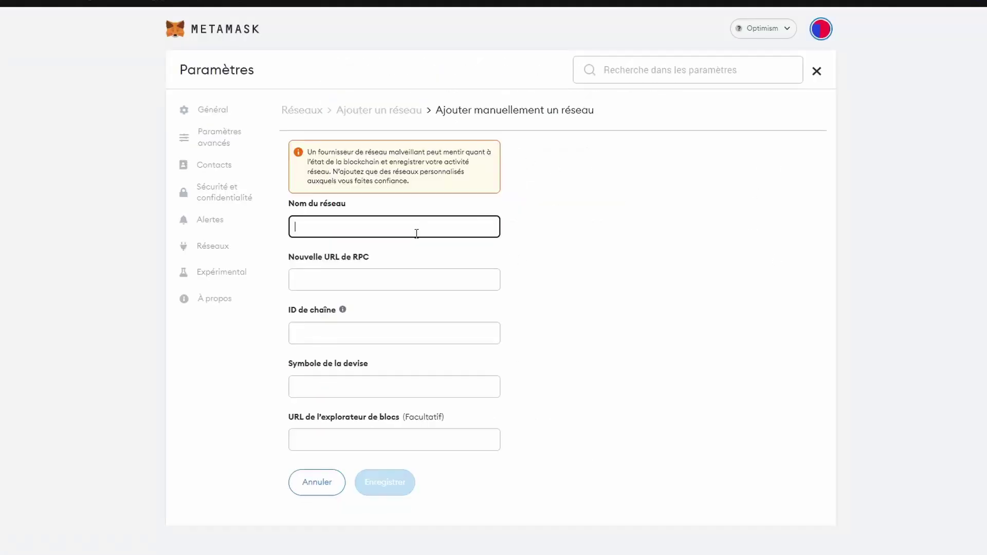
pyautogui.click(414, 227)
pyautogui.hotkey('ctrl', 'v')
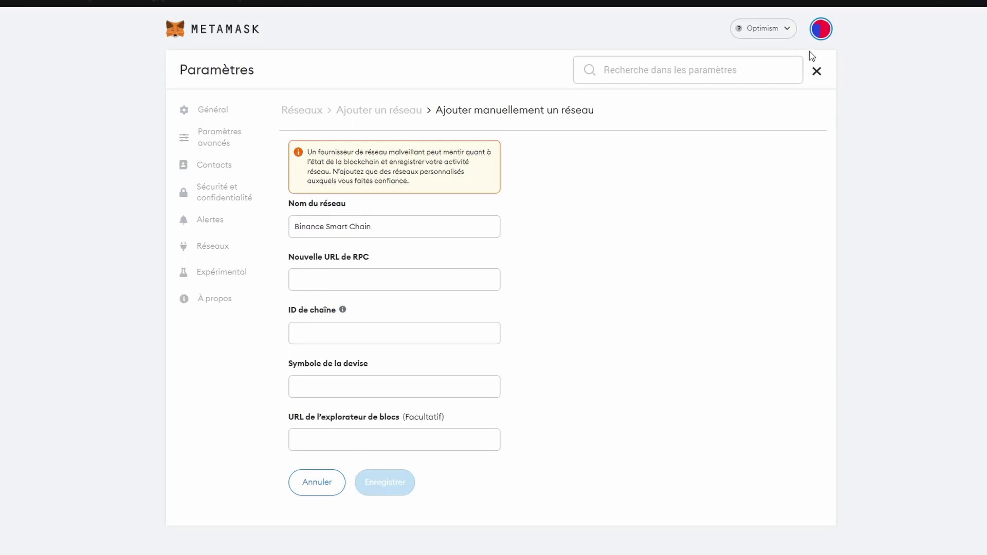
# - Open MetaMask's network selector and look through the full list of available networks
pyautogui.click(757, 31)
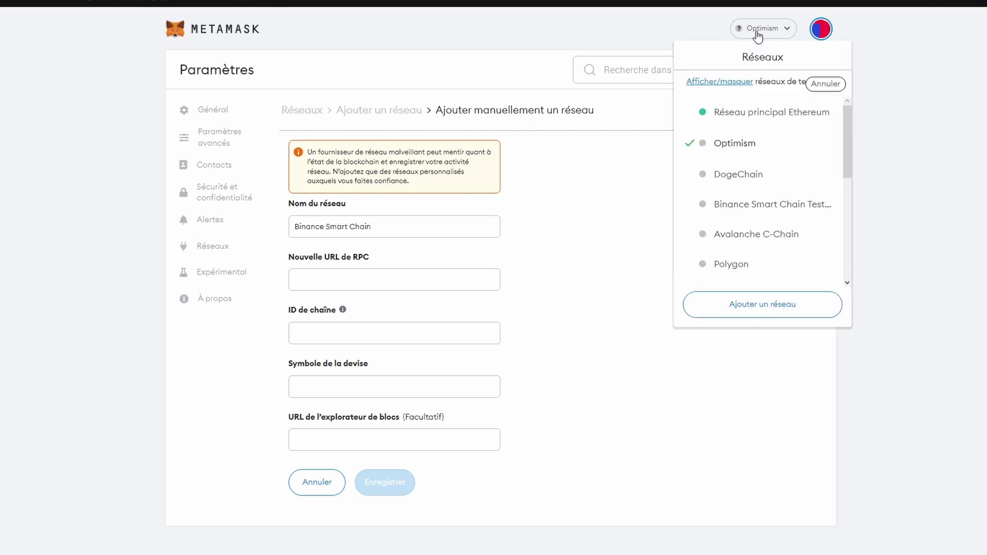
pyautogui.scroll(-1, 773, 151)
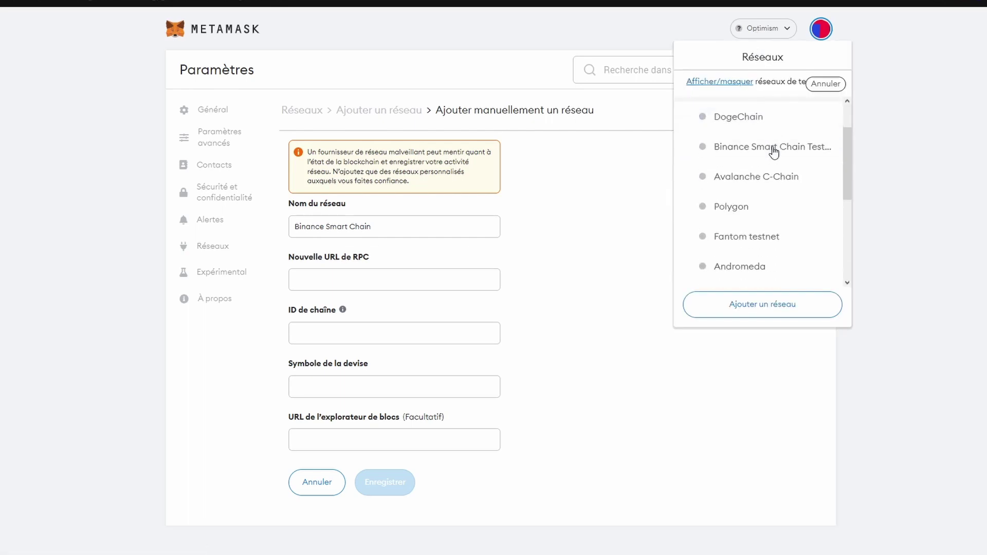
pyautogui.scroll(-2, 775, 207)
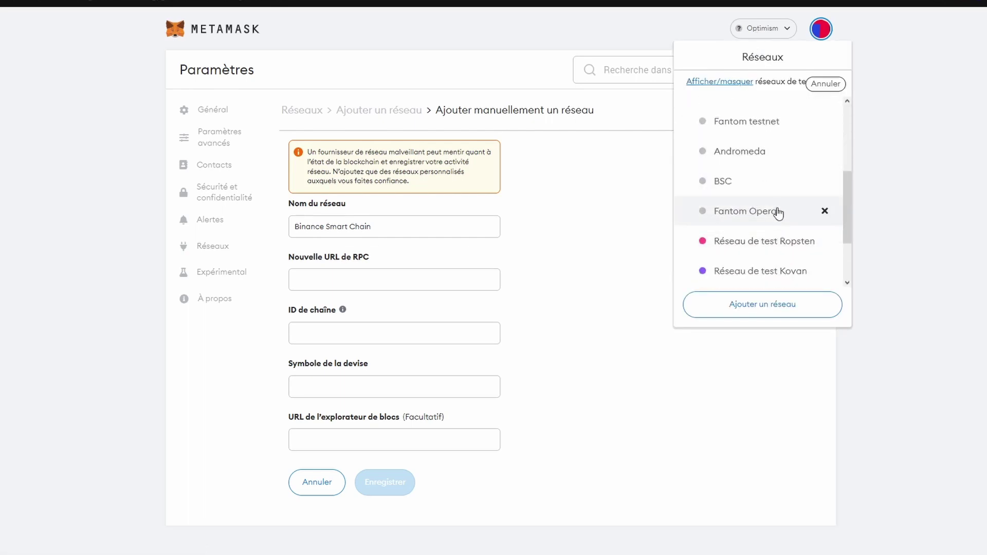
pyautogui.scroll(-2, 760, 206)
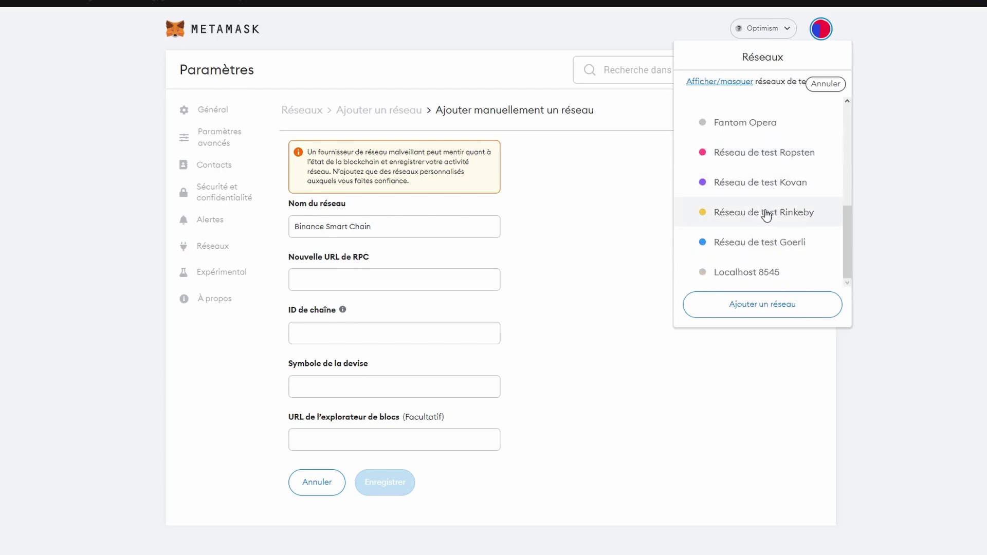
pyautogui.scroll(5, 750, 226)
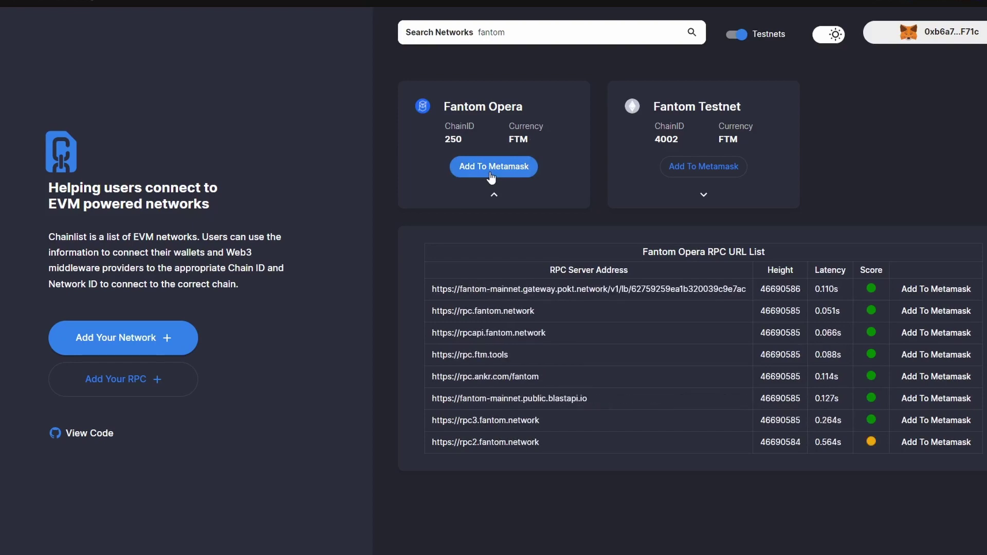
# - Return to Chainlist, highlight Fantom Opera's currency FTM, and clear the "fantom" network search
pyautogui.moveTo(508, 139); pyautogui.dragTo(535, 139)
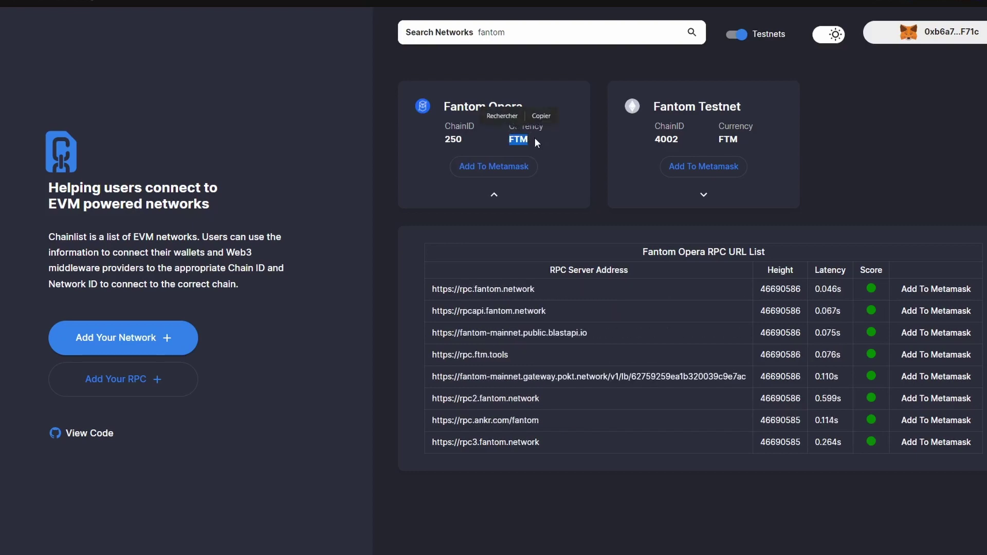
pyautogui.click(521, 32)
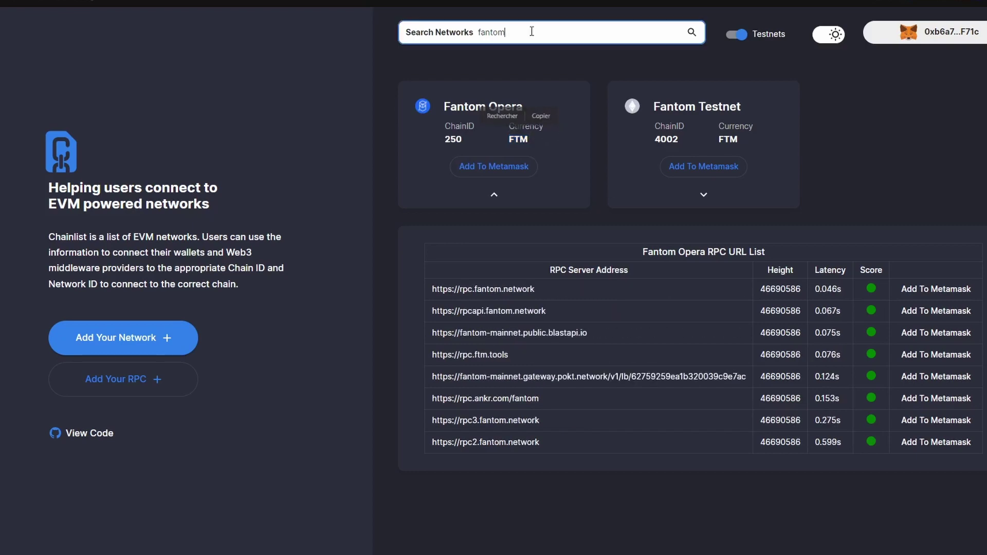
pyautogui.moveTo(503, 28); pyautogui.dragTo(426, 21)
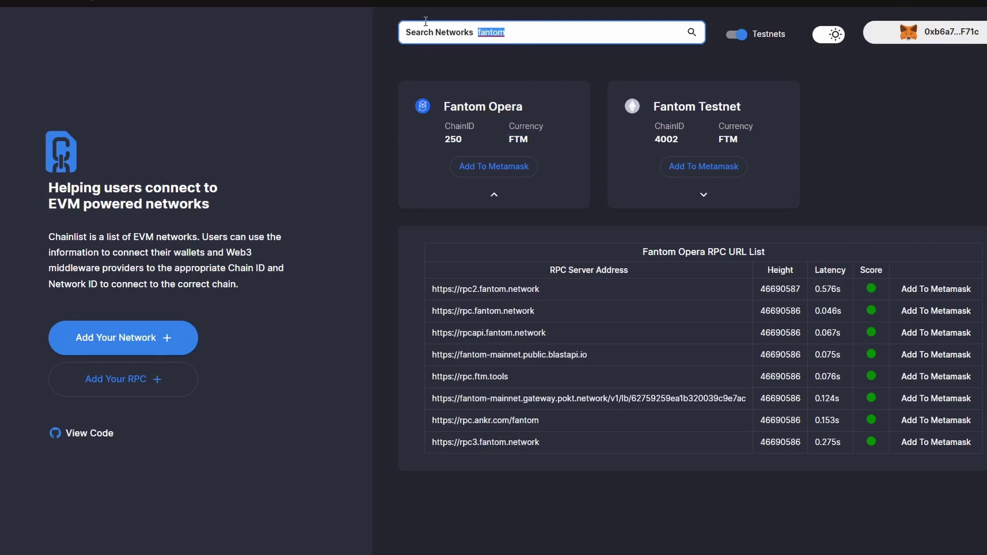
pyautogui.press('BackSpace')
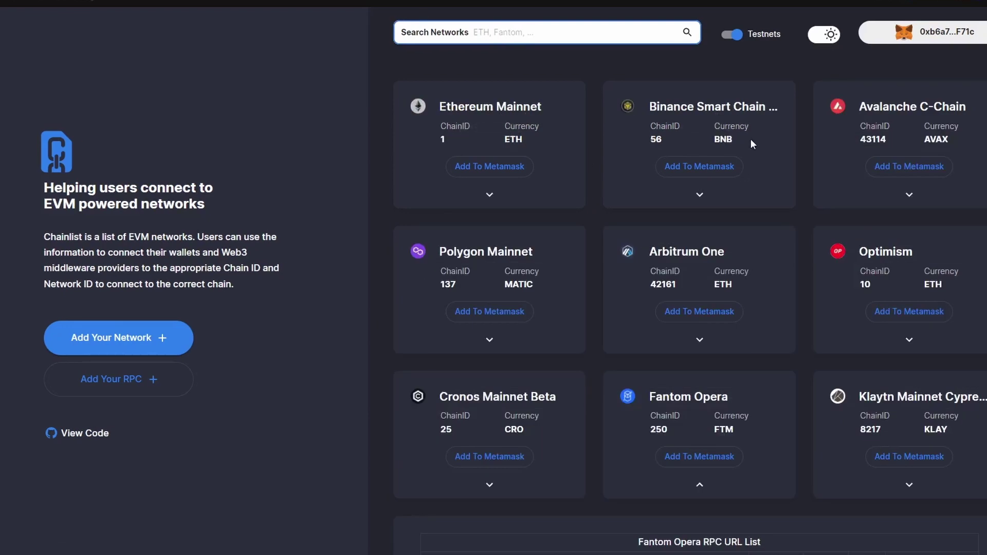
# - Highlight the currencies on the Binance Smart Chain and Avalanche C-Chain cards, copying the text highlighted on the Avalanche card
pyautogui.moveTo(714, 140); pyautogui.dragTo(738, 140)
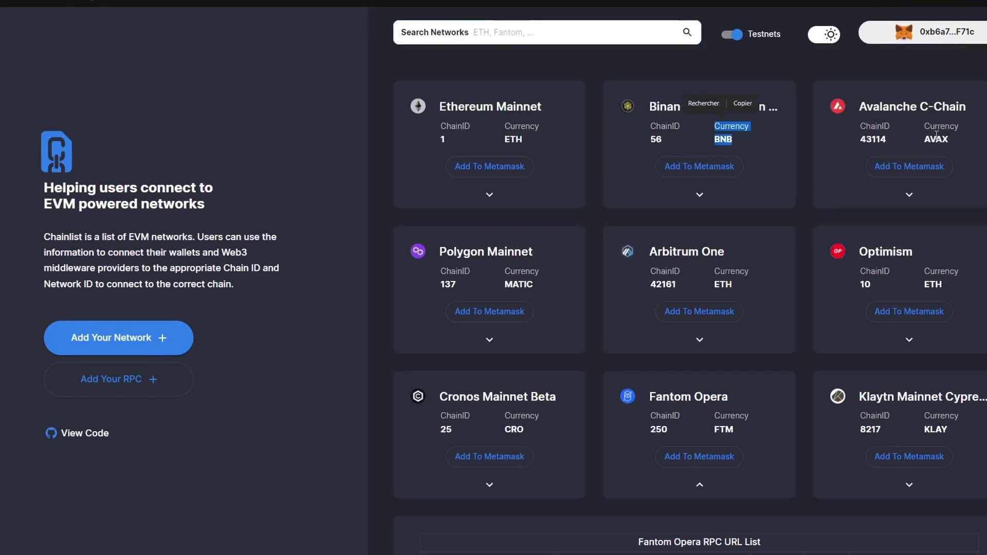
pyautogui.moveTo(924, 139); pyautogui.dragTo(957, 140)
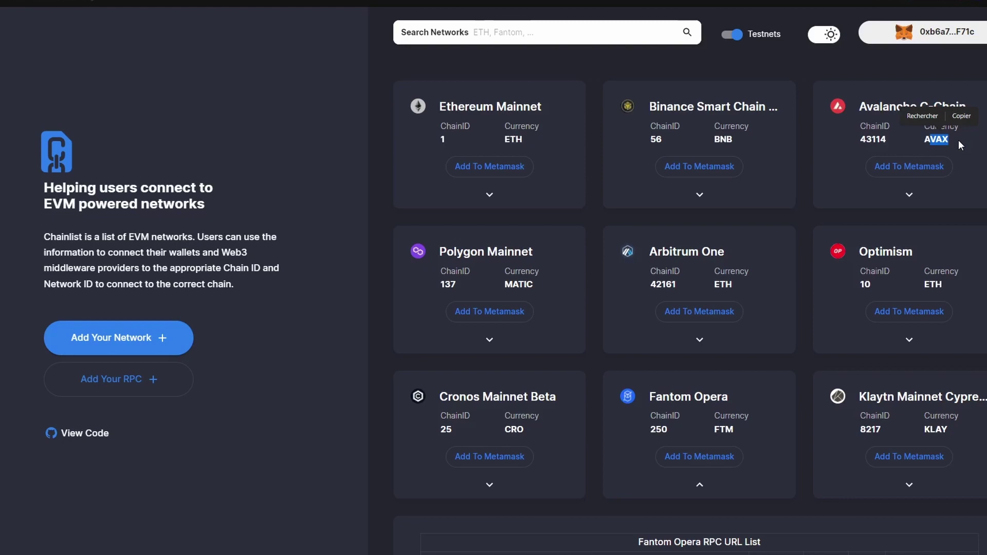
pyautogui.click(961, 115)
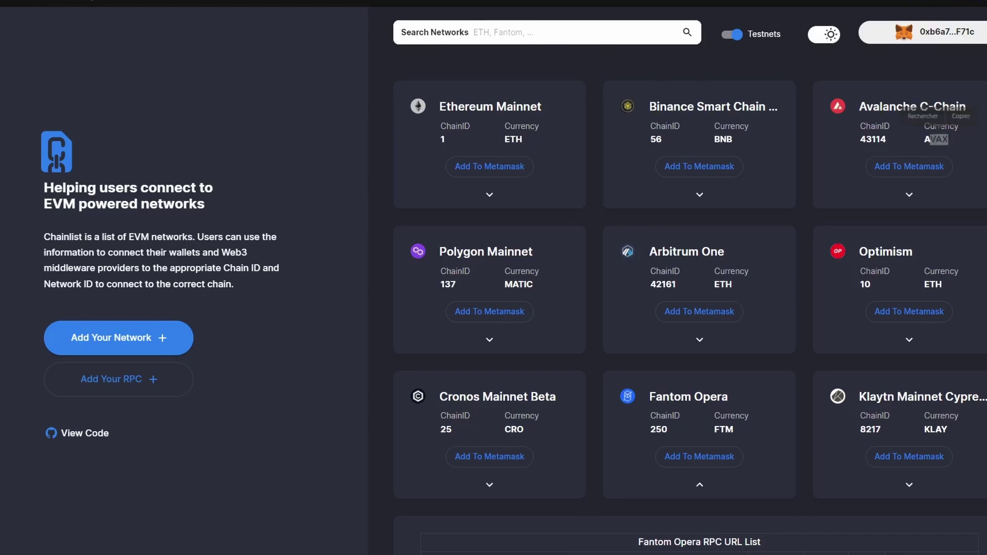
# - Open the YouTube video "Déplacer des cryptos d'une blockchain à l'autre - Comment bridger ses cryptos?" in a new page and skip to 4:07
pyautogui.hotkey('ctrl', 't')
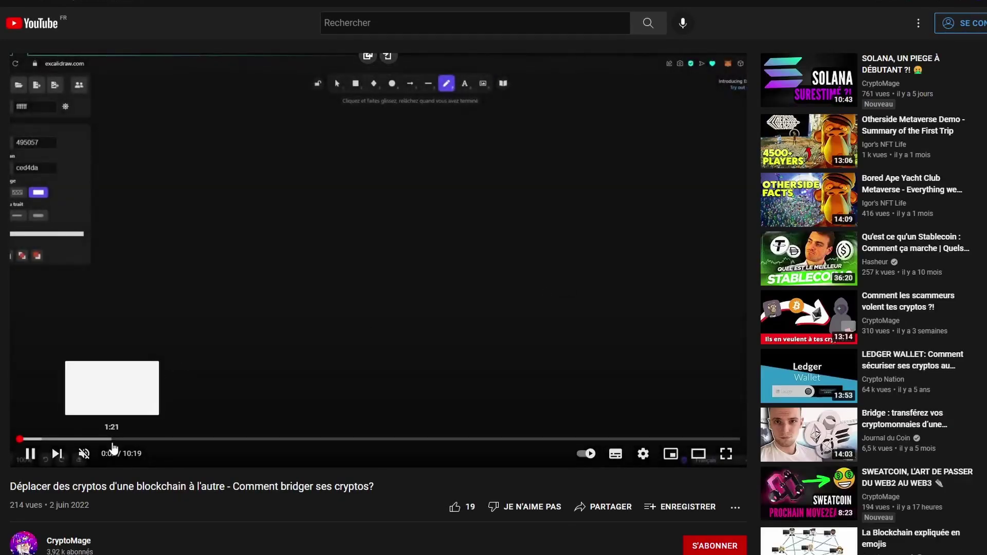
pyautogui.click(112, 439)
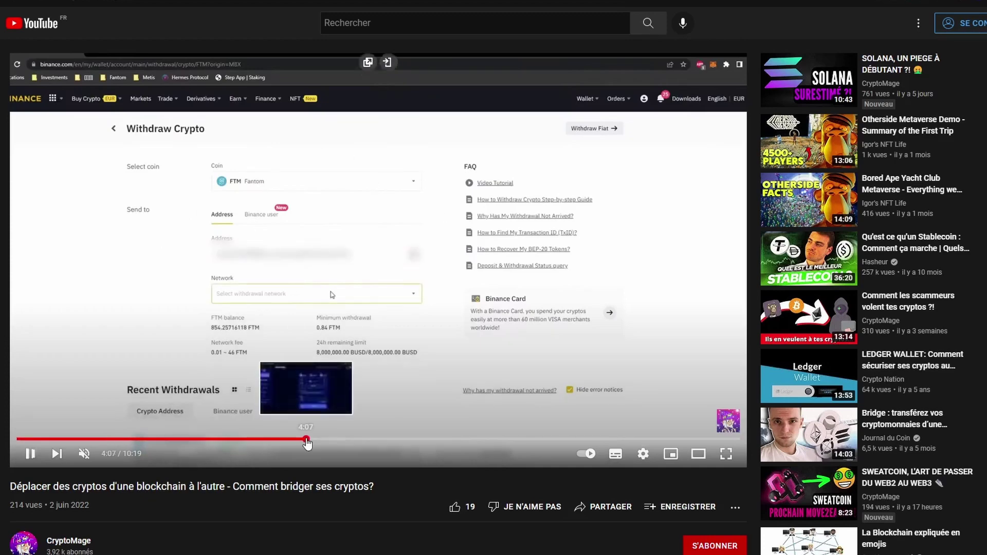
pyautogui.click(307, 439)
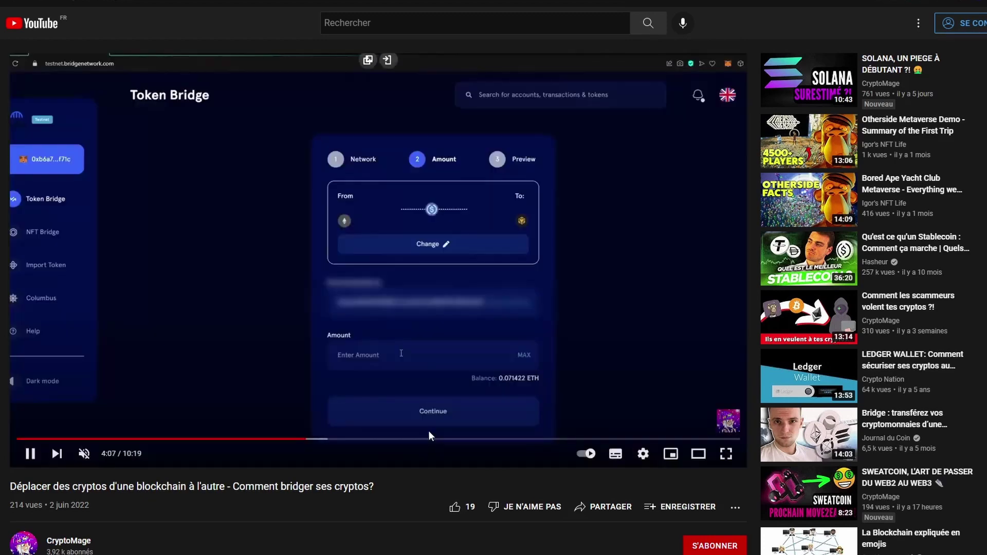